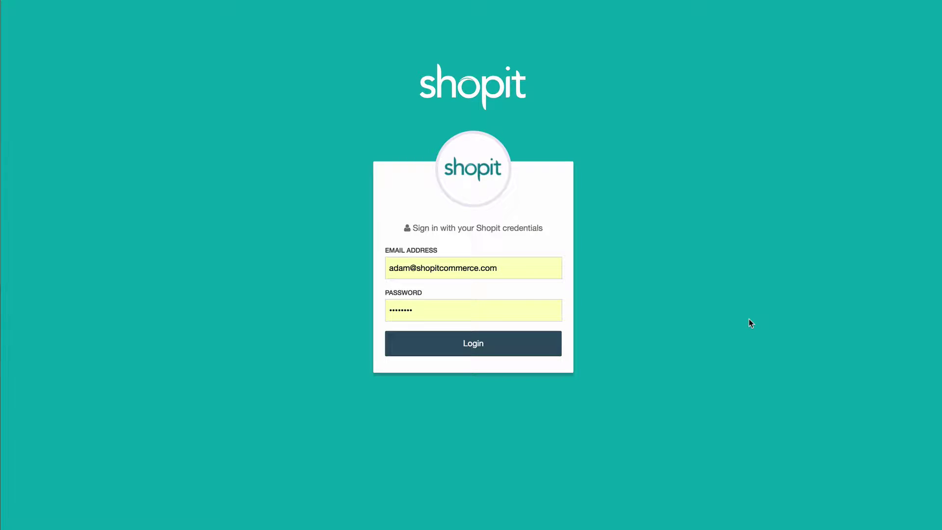
# - Log in to the Shopit admin account with the filled-in credentials
pyautogui.click(478, 347)
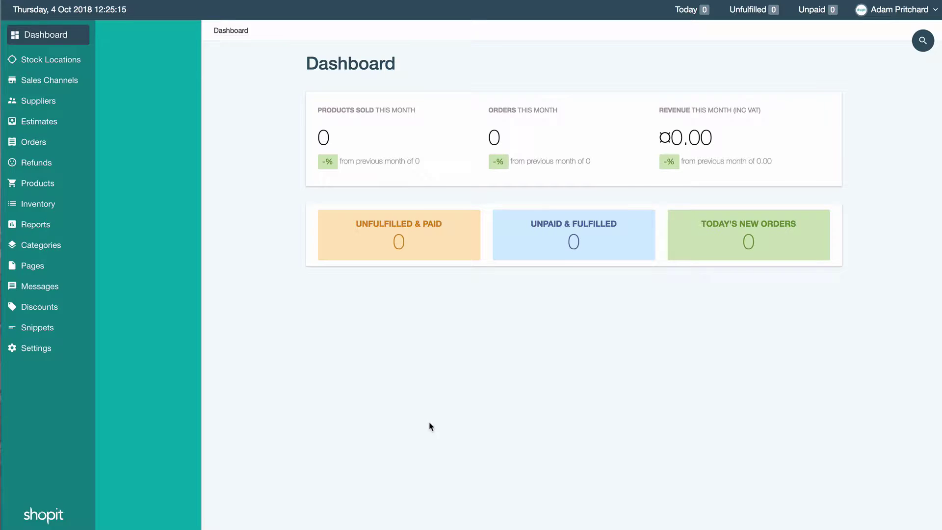
# - Add a new stock location named Warehouse 1
pyautogui.click(65, 64)
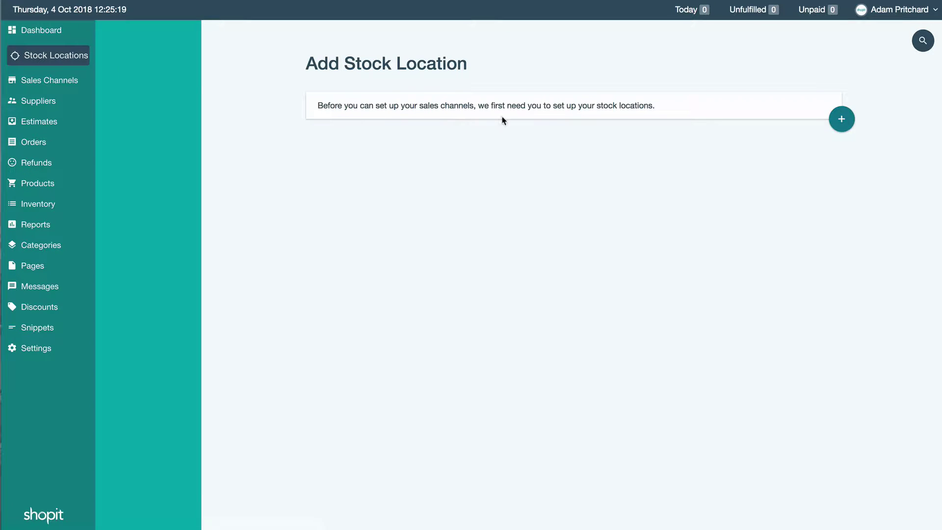
pyautogui.click(839, 120)
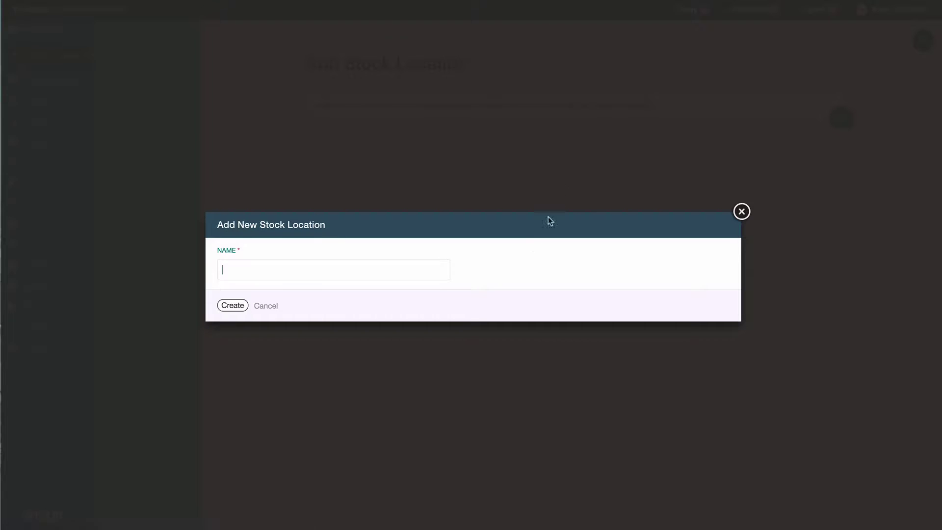
pyautogui.write('Warehouse 1')
pyautogui.click(232, 305)
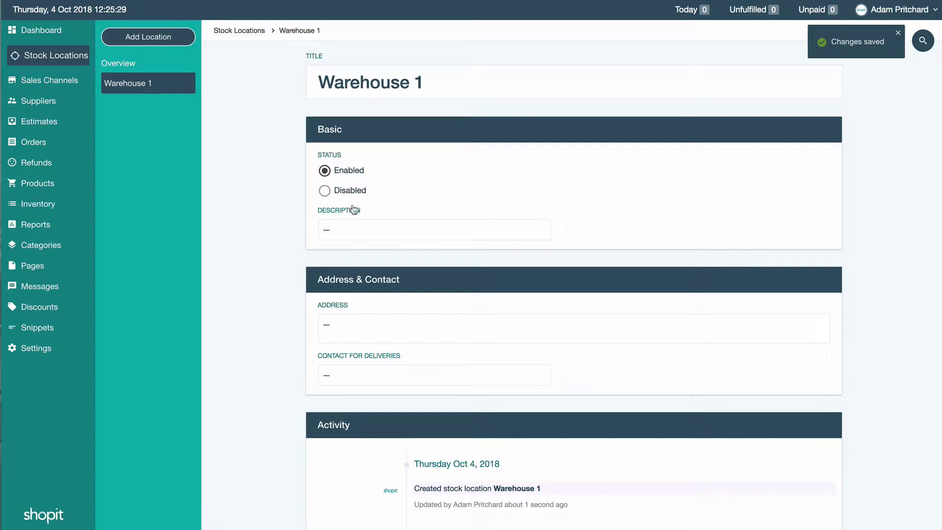
# - Set the Warehouse 1 description to 'Serves the Hat Shop'
pyautogui.click(352, 229)
pyautogui.write('Ser')
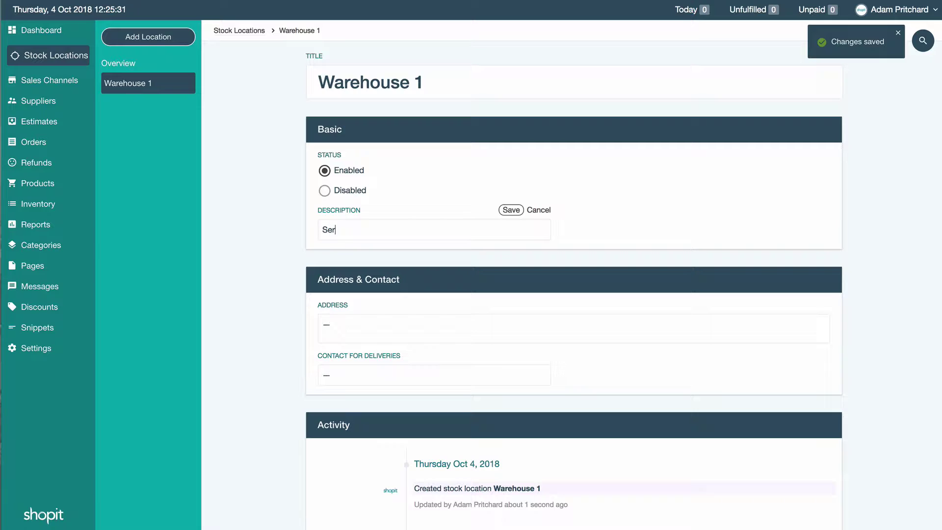
pyautogui.write('ves the Hat ')
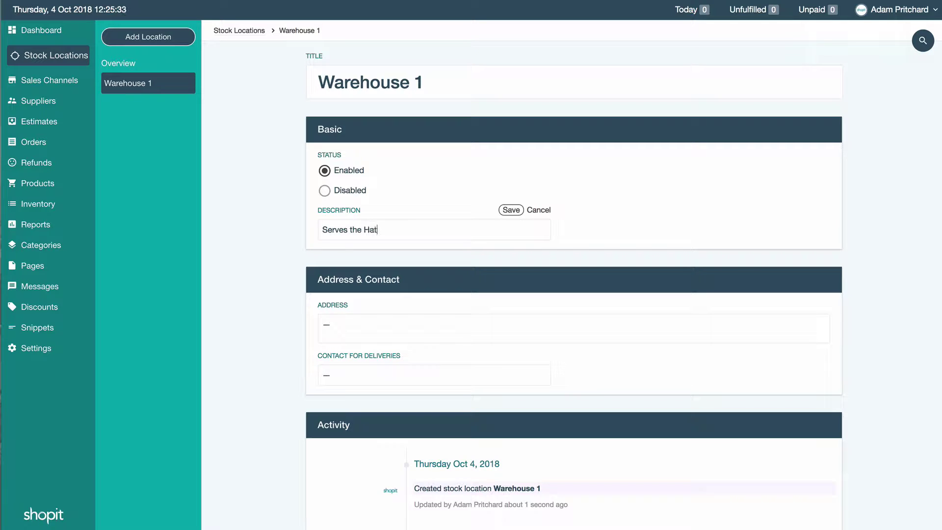
pyautogui.write('Shop')
pyautogui.click(511, 210)
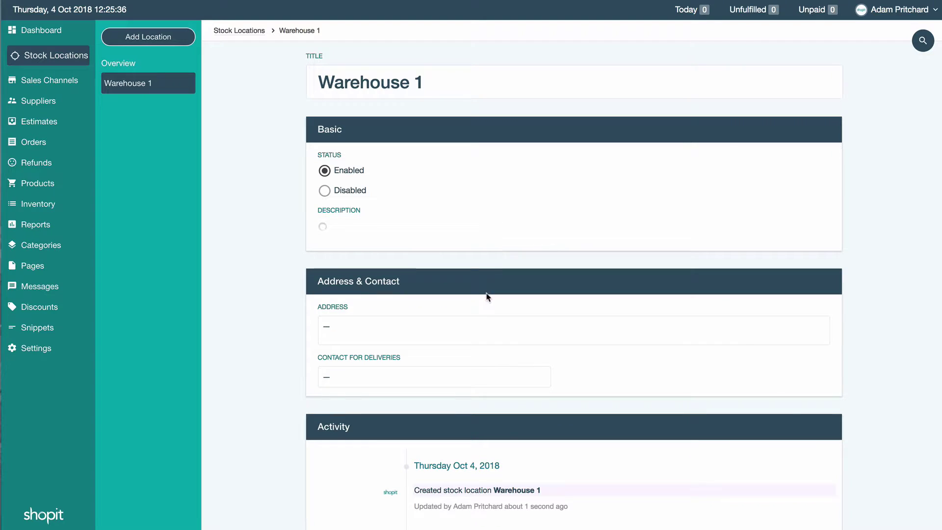
# - Paste in and save the warehouse's four-line address
pyautogui.click(471, 325)
pyautogui.write('1-3 Beans Street Indington Trilby Town HA1 1TY')
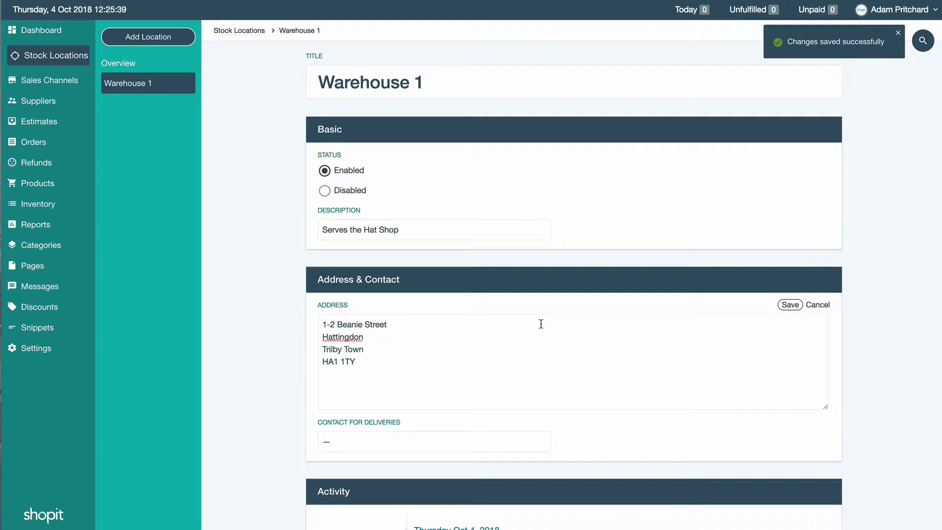
pyautogui.click(790, 305)
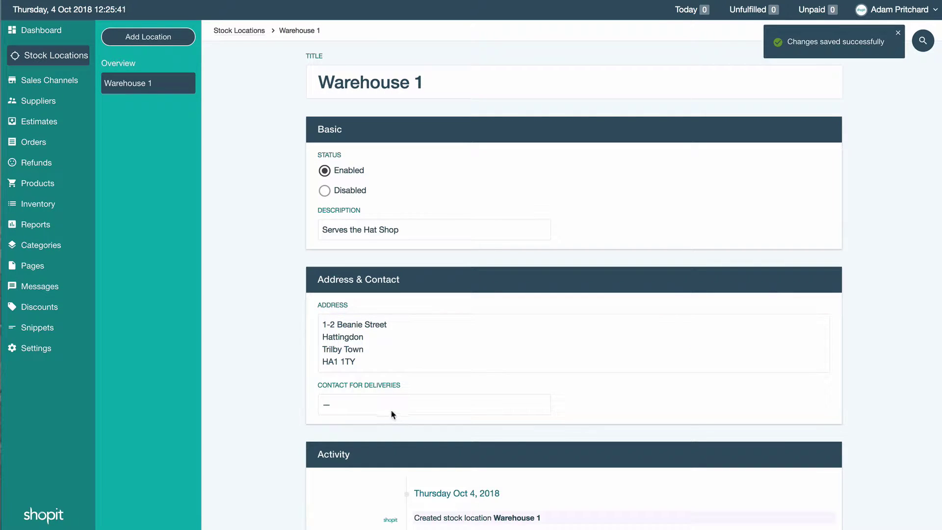
# - Enter the delivery contact's name and save it
pyautogui.click(391, 409)
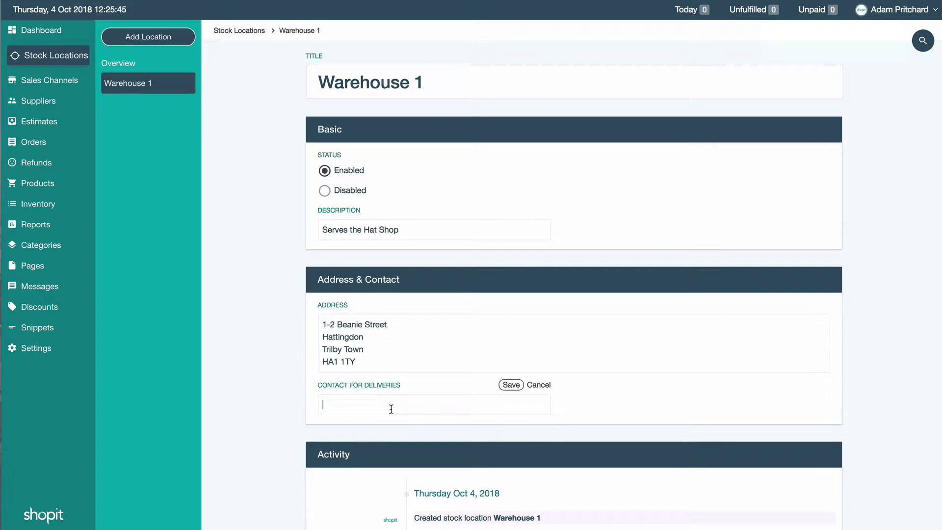
pyautogui.write('John')
pyautogui.press('Return')
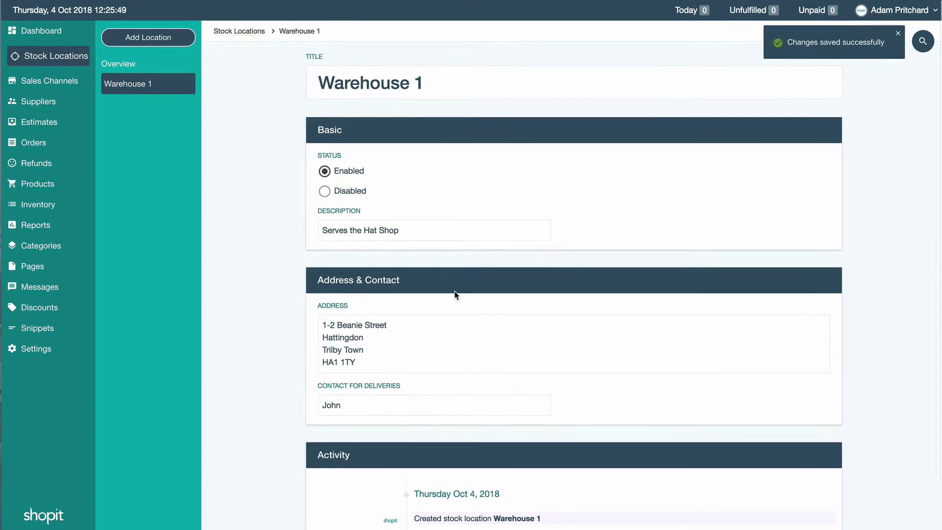
# - Begin a new sales channel named The Hat Shop, stocked from Warehouse 1
pyautogui.click(53, 84)
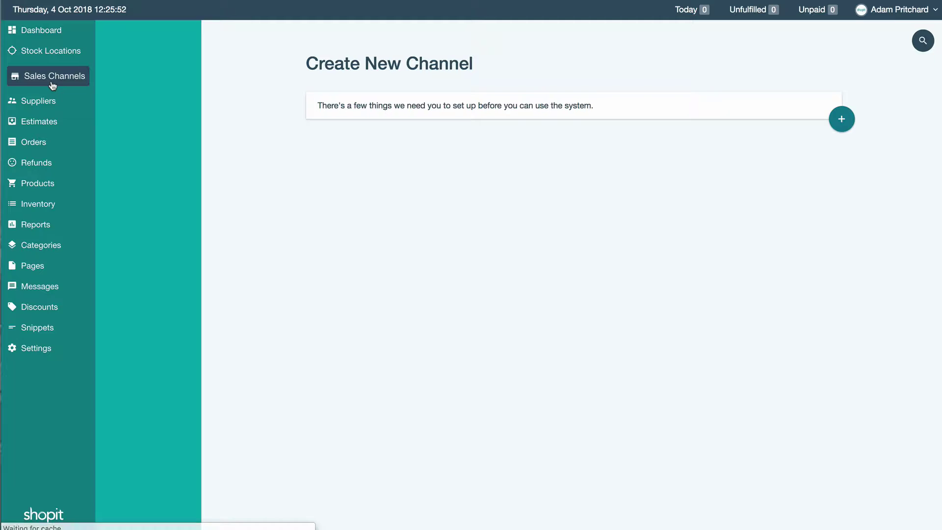
pyautogui.click(842, 124)
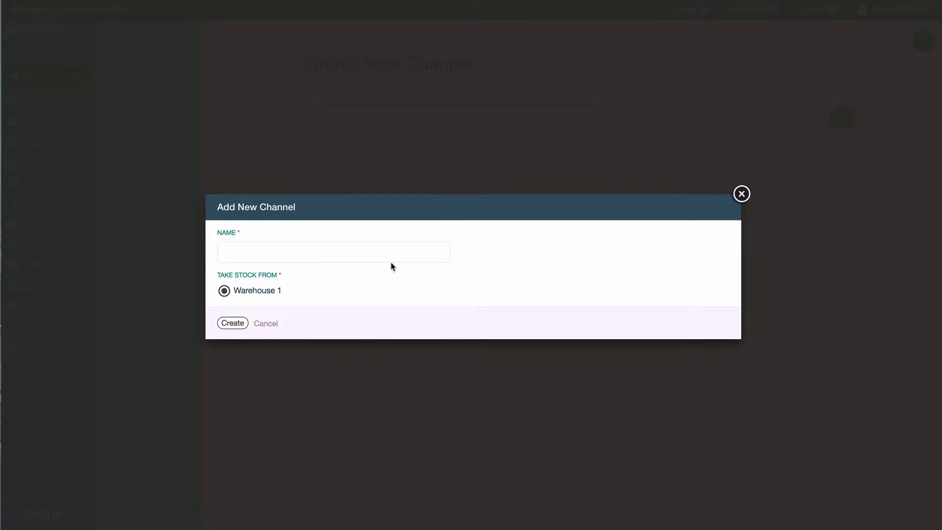
pyautogui.write('The Hat Shop')
# - Create the channel, enable it, and save a note about selling beanies, wooly hats and more
pyautogui.click(229, 325)
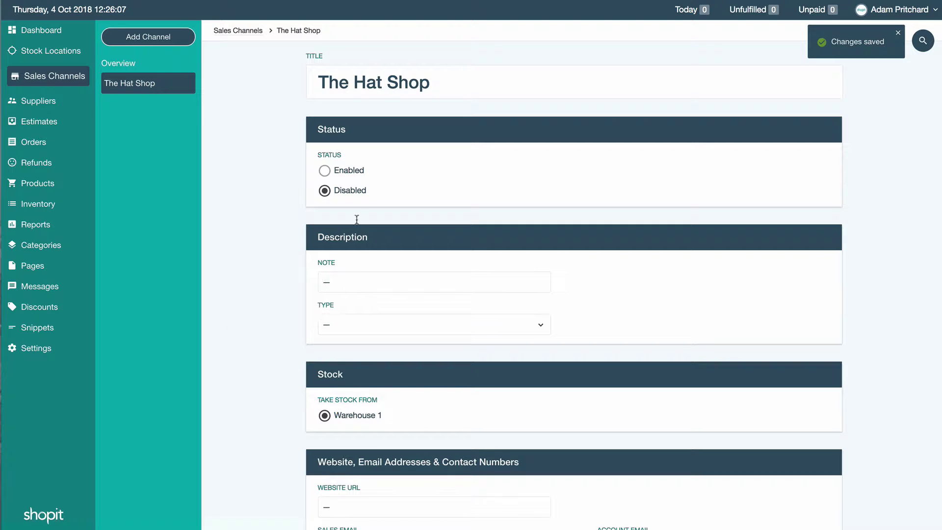
pyautogui.click(324, 173)
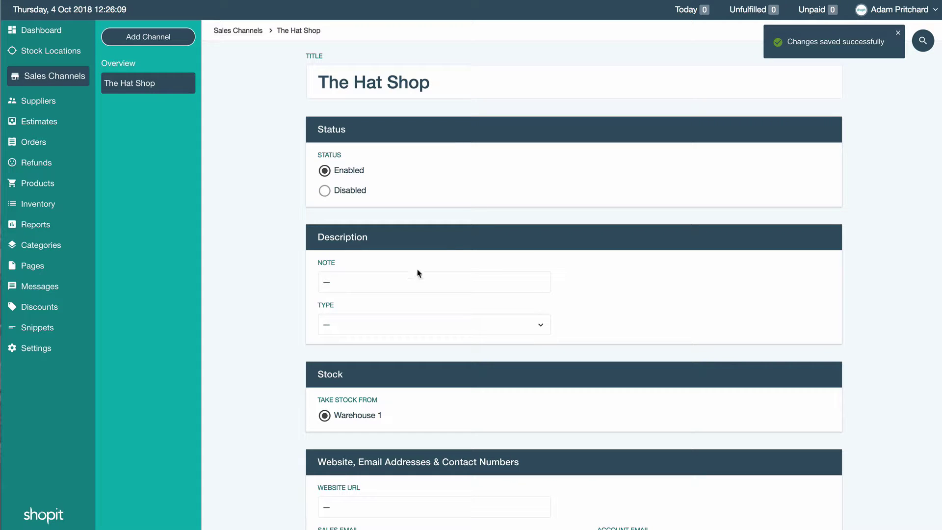
pyautogui.click(335, 284)
pyautogui.write('The H')
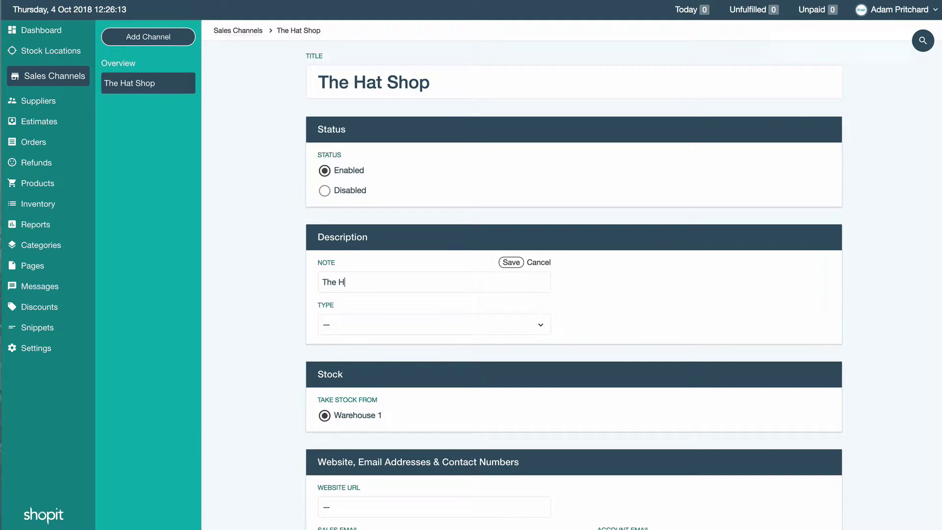
pyautogui.write('at Shop website selling a ')
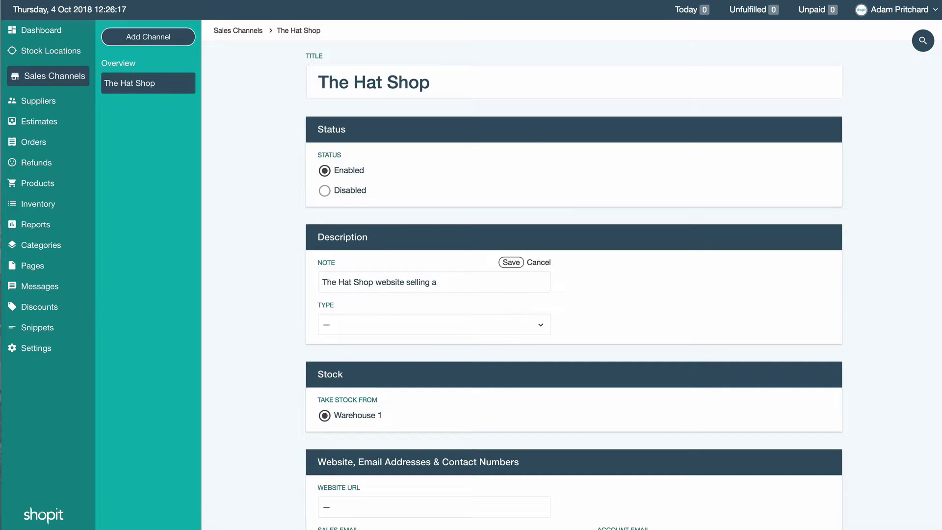
pyautogui.write('range of beanies, wooly hats a')
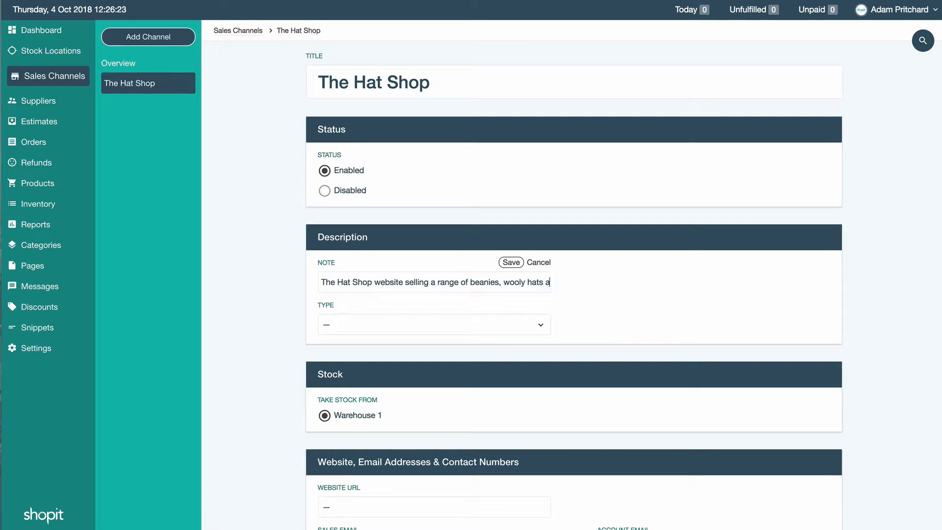
pyautogui.write('nd more')
pyautogui.press('Return')
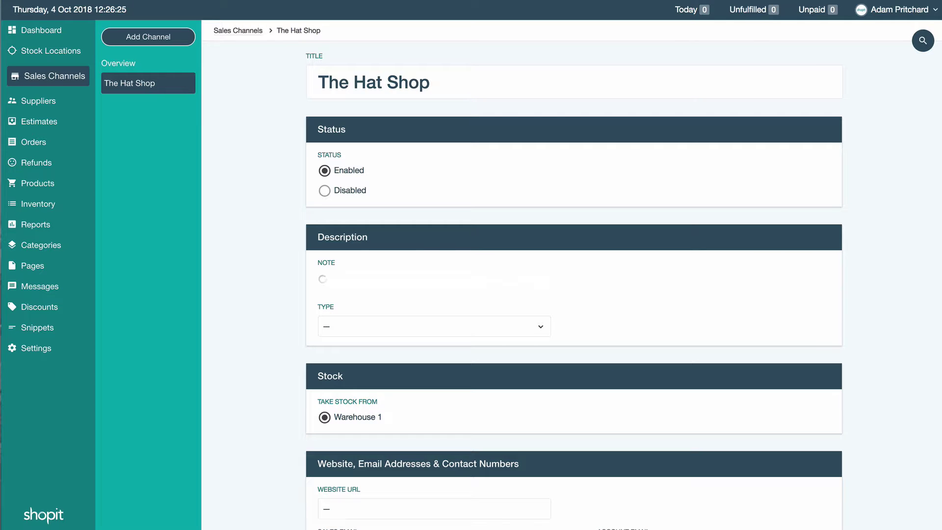
# - Set the channel type to Website
pyautogui.click(351, 324)
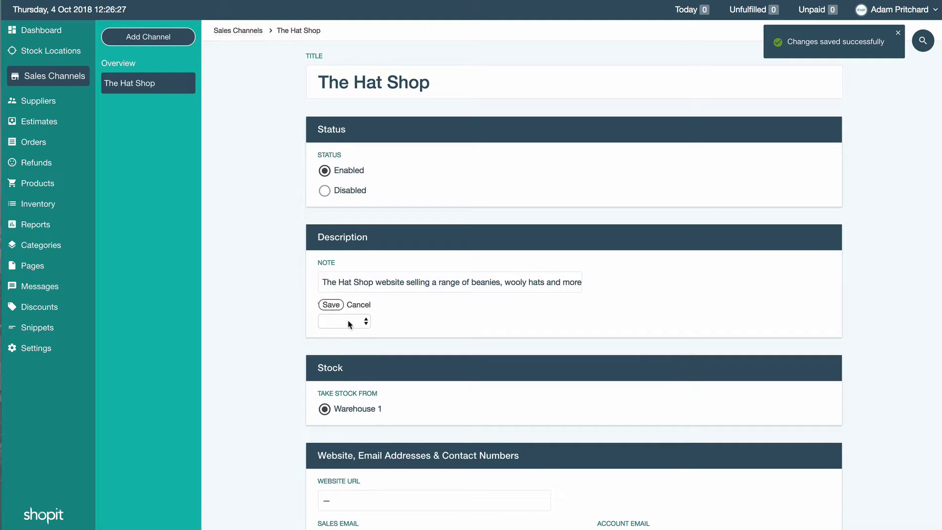
pyautogui.click(350, 324)
pyautogui.click(346, 331)
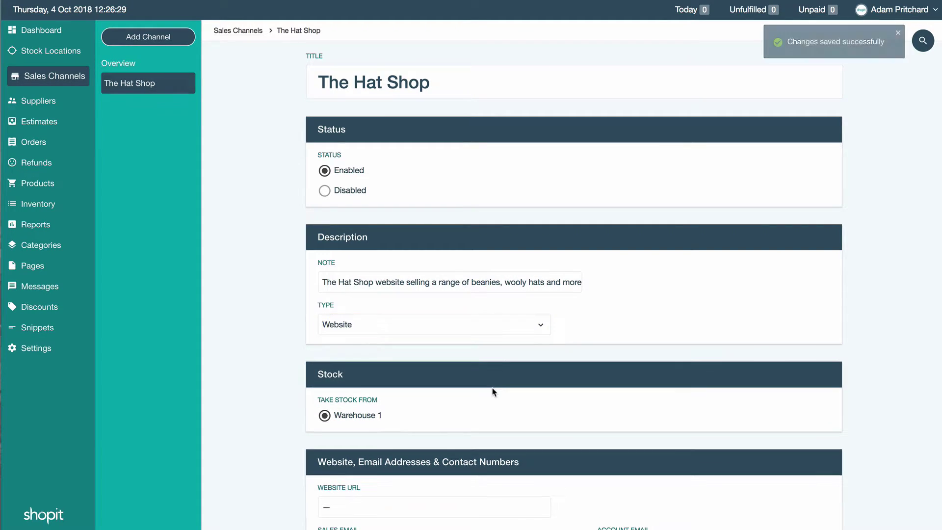
pyautogui.scroll(-2, 492, 394)
pyautogui.moveTo(392, 356); pyautogui.dragTo(321, 355)
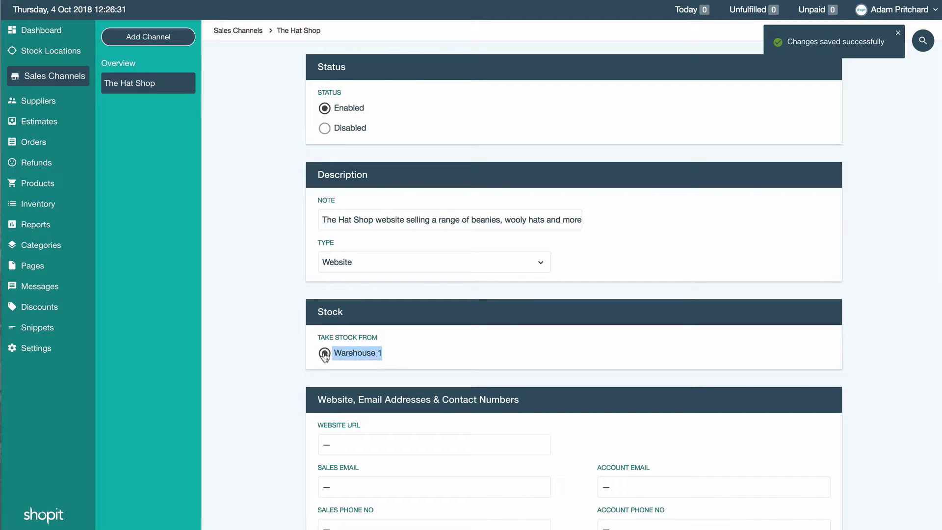
pyautogui.click(421, 358)
pyautogui.scroll(-5, 446, 435)
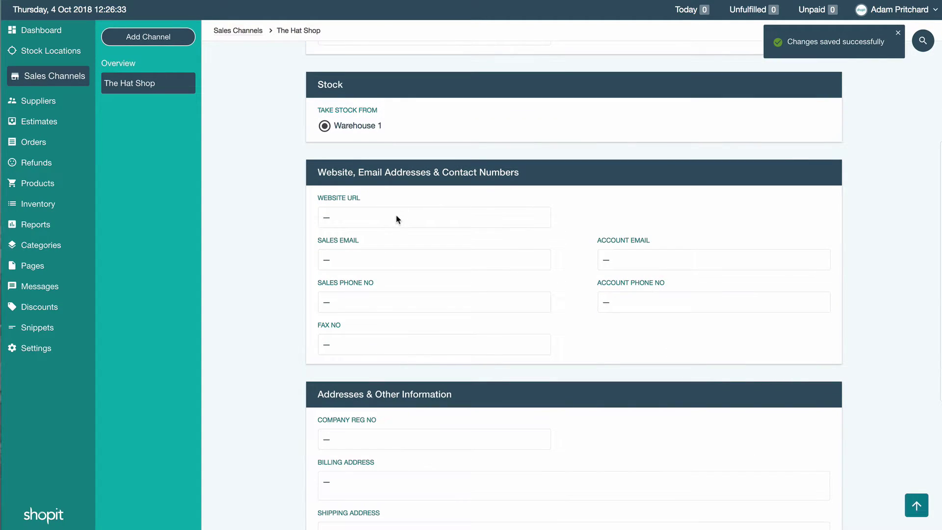
pyautogui.click(395, 217)
pyautogui.write('www.')
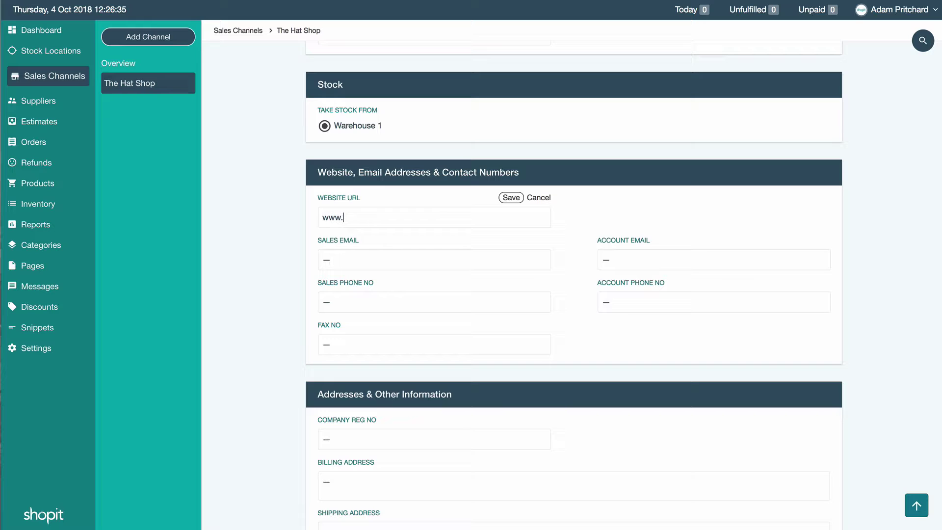
pyautogui.write('hatshop.com')
pyautogui.press('Return')
# - Enter and save the sales e-mail address and sales phone number
pyautogui.scroll(-5, 841, 351)
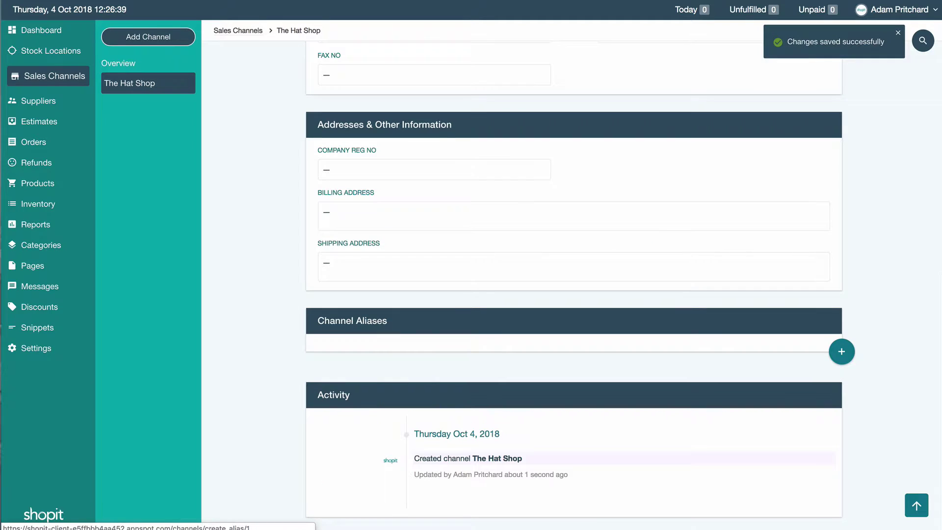
pyautogui.scroll(7, 392, 197)
pyautogui.click(339, 352)
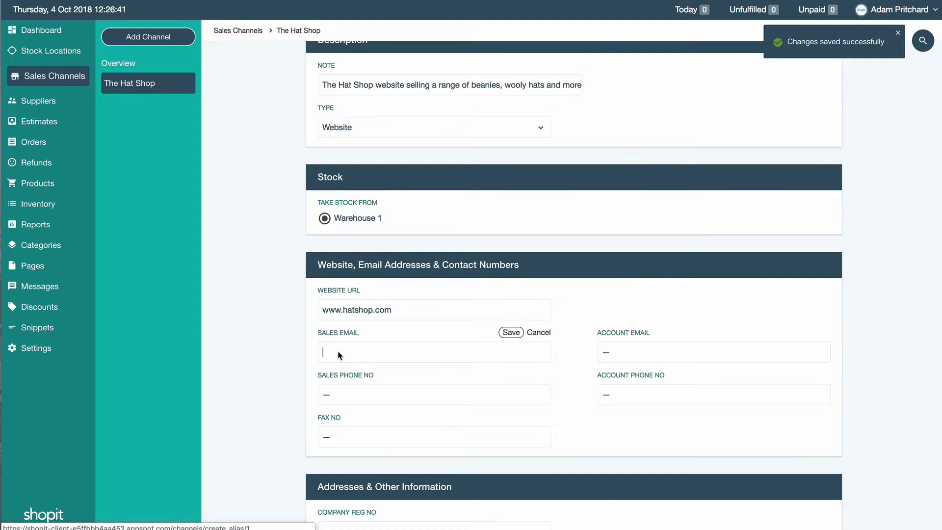
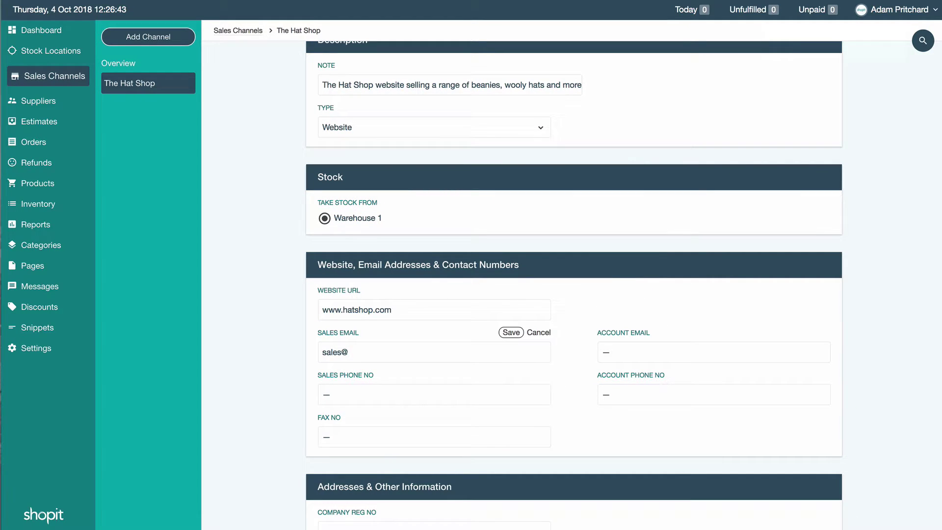
pyautogui.hotkey('ctrl', 'a')
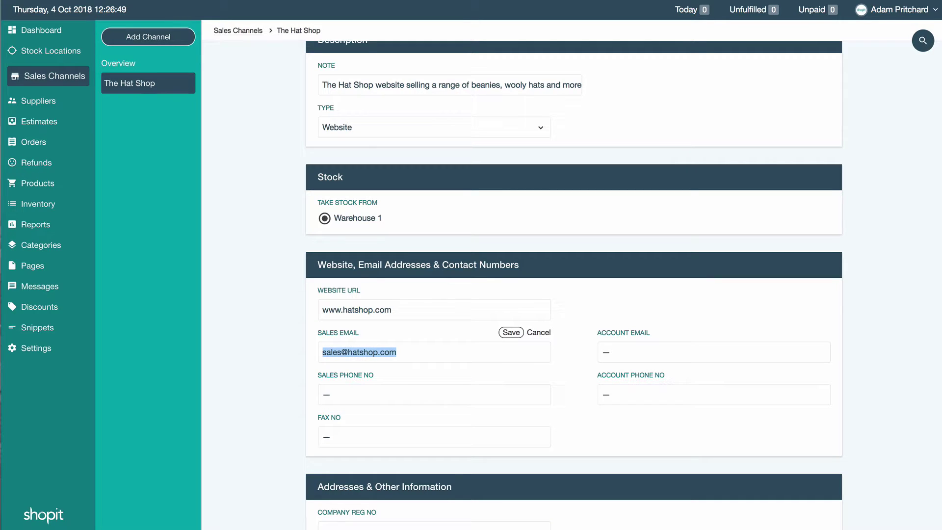
pyautogui.click(518, 334)
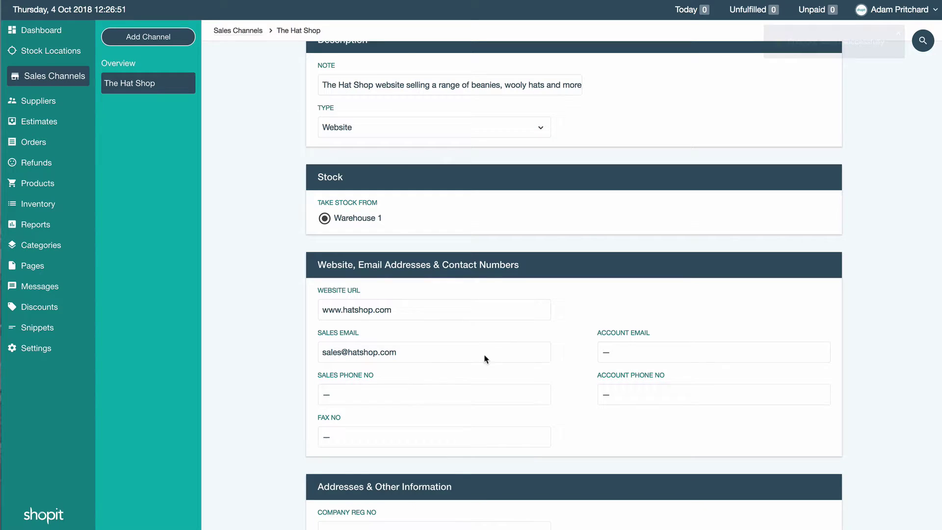
pyautogui.click(388, 394)
pyautogui.write('01')
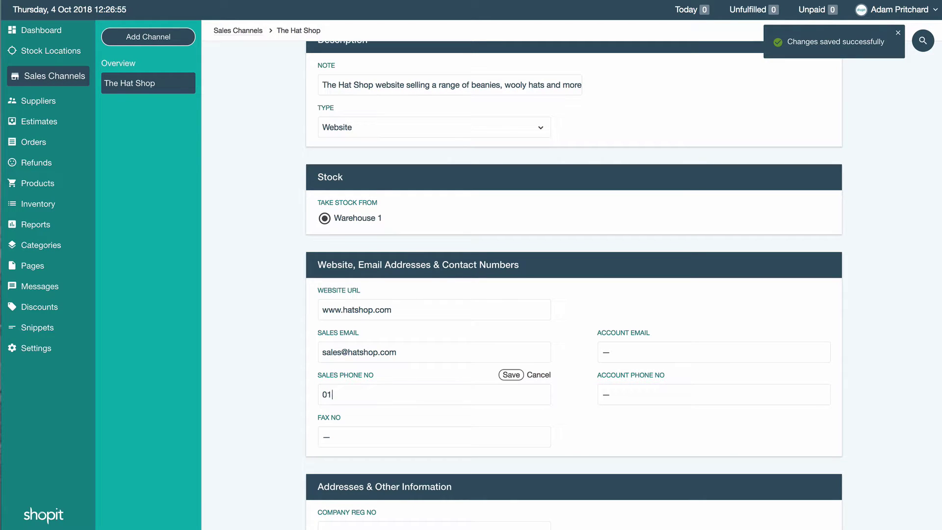
pyautogui.write('11 111')
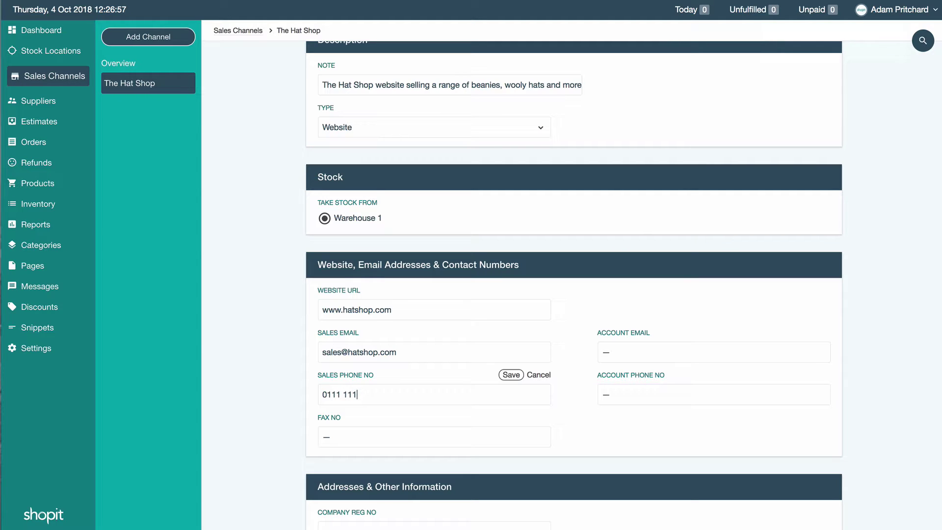
pyautogui.write(' 1111')
pyautogui.press('Return')
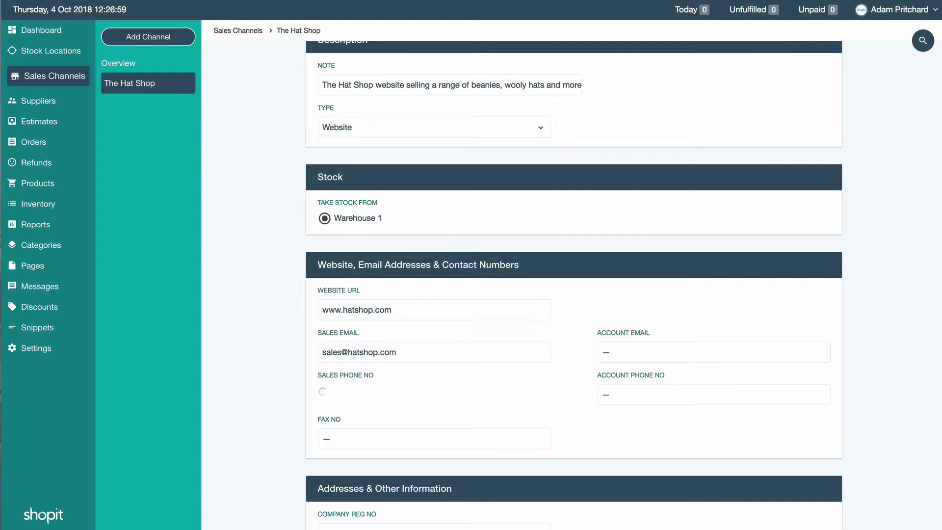
# - Enter and save the accounts e-mail address and account phone number
pyautogui.click(607, 355)
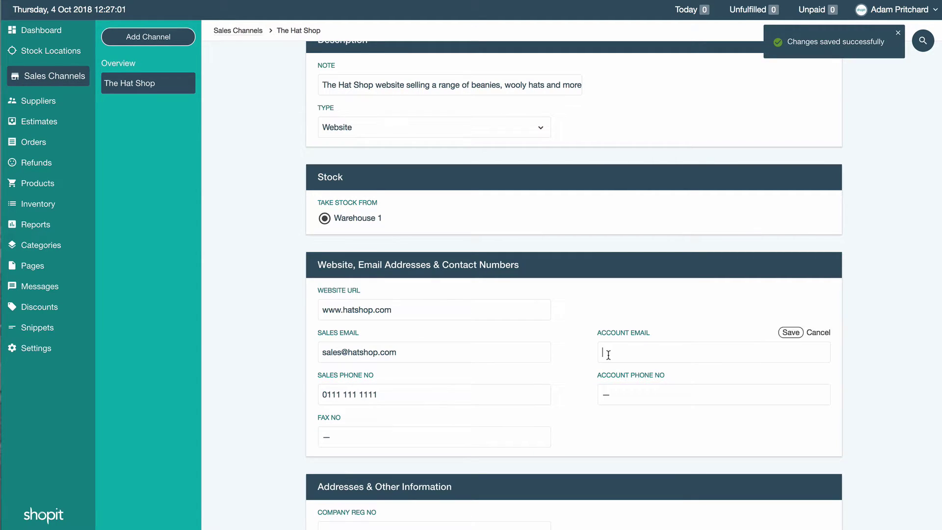
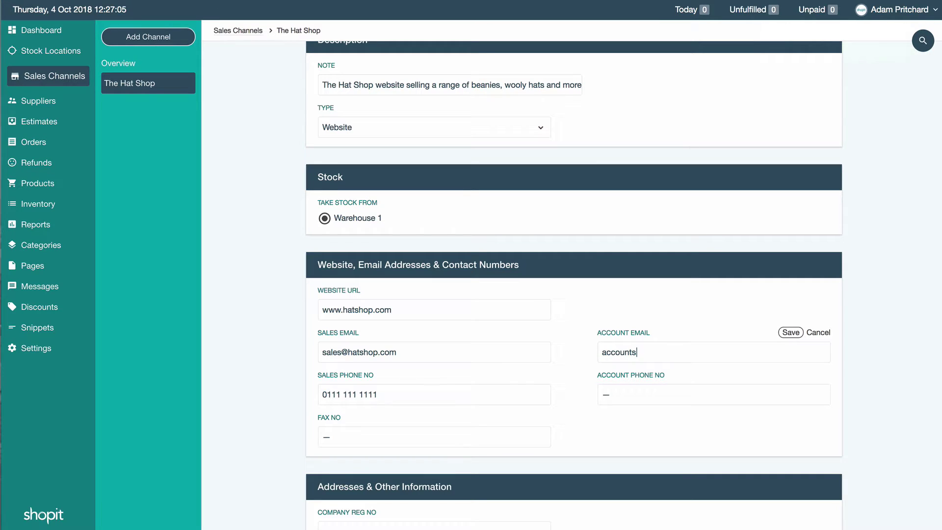
pyautogui.press('Return')
pyautogui.click(620, 395)
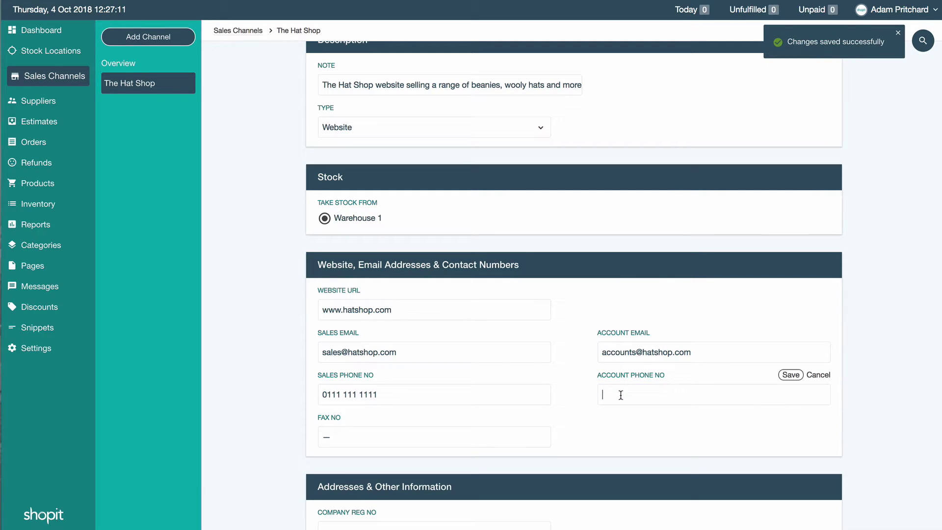
pyautogui.write('0111 222 2222')
pyautogui.press('Return')
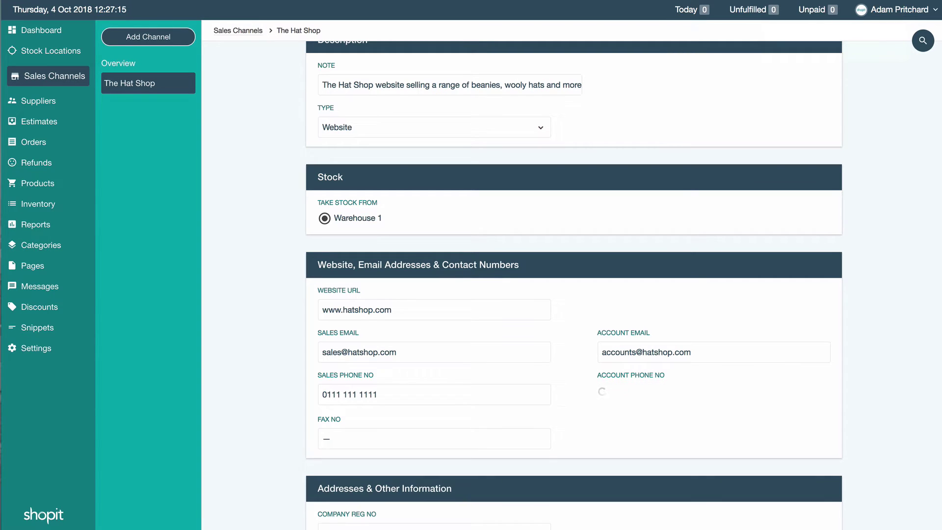
pyautogui.scroll(-5, 620, 395)
# - Save the company registration number 12345678
pyautogui.click(338, 310)
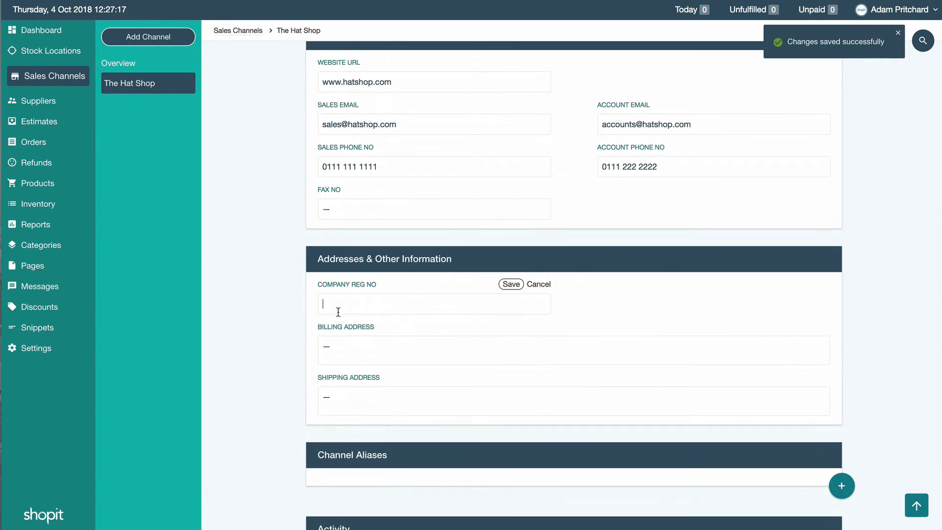
pyautogui.write('12345678')
pyautogui.press('Return')
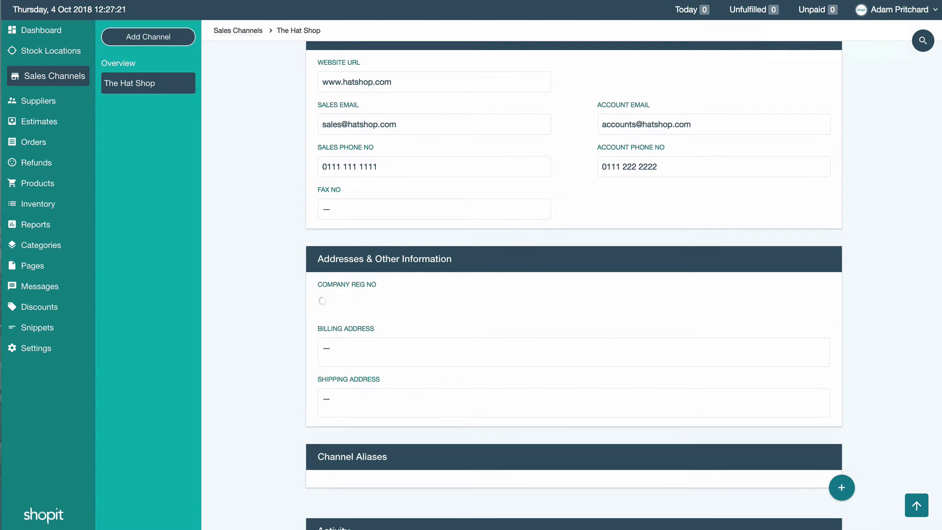
# - Enter the multi-line billing address, correcting the street name, and save it
pyautogui.click(326, 348)
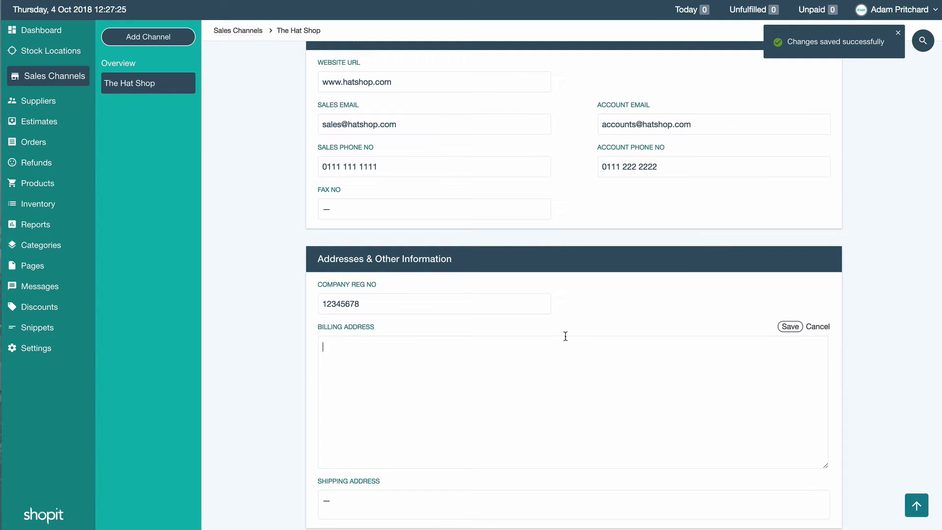
pyautogui.write('1')
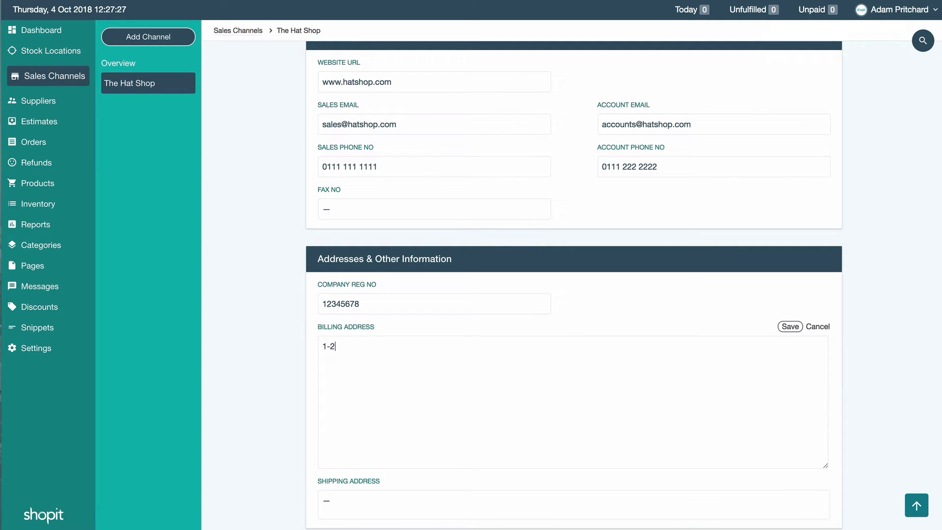
pyautogui.write('-3 Hat Road')
pyautogui.write('Hattingtow')
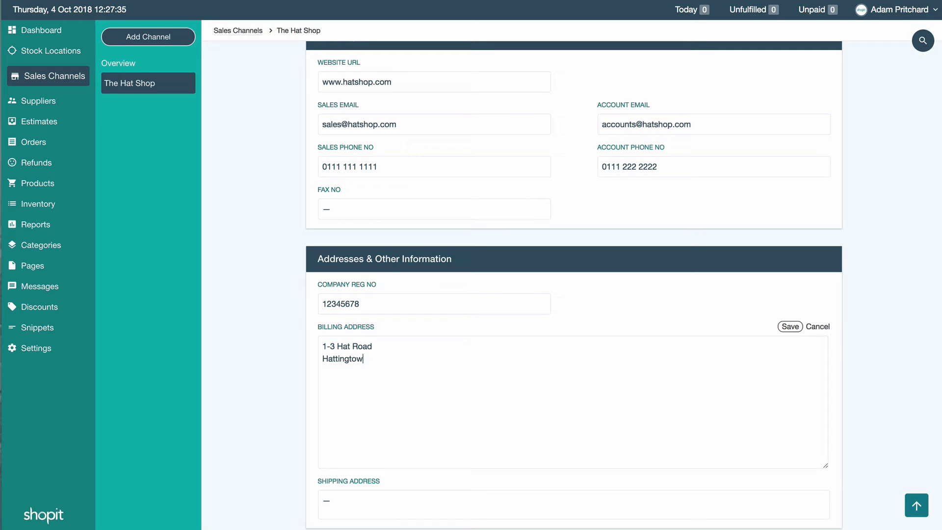
pyautogui.write('n')
pyautogui.press('BackSpace')
pyautogui.press('BackSpace')
pyautogui.write('n')
pyautogui.press('Return')
pyautogui.write('Trilby Town')
pyautogui.doubleClick(343, 346)
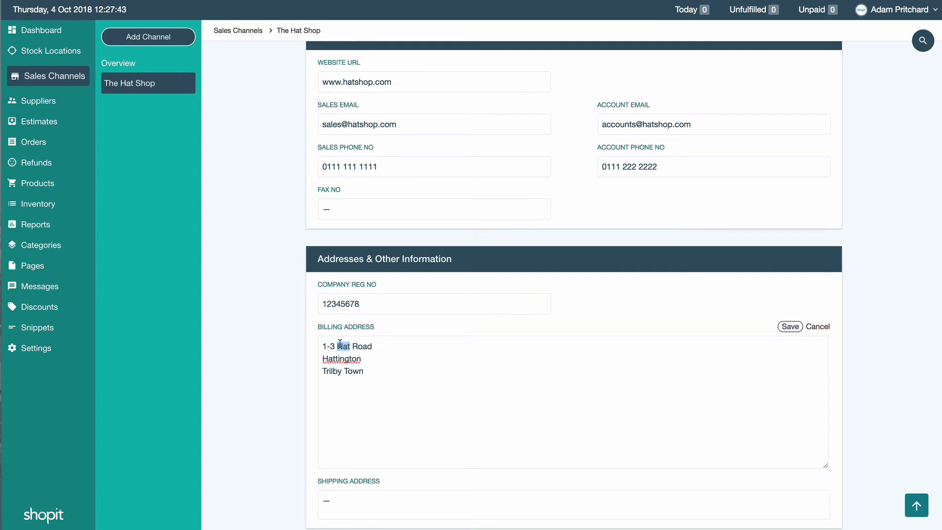
pyautogui.write('Beanie')
pyautogui.click(388, 373)
pyautogui.write('HA11TY')
pyautogui.hotkey('ctrl', 'a')
pyautogui.hotkey('ctrl', 'c')
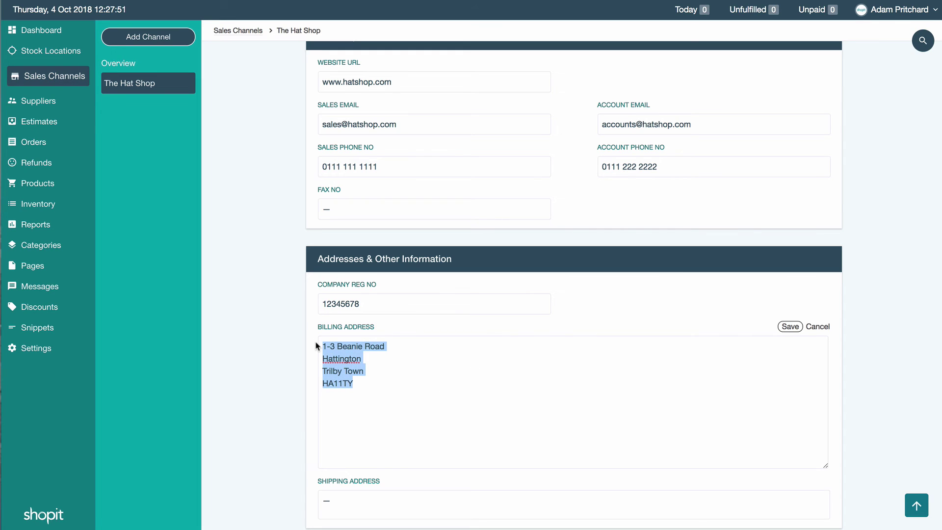
pyautogui.click(789, 326)
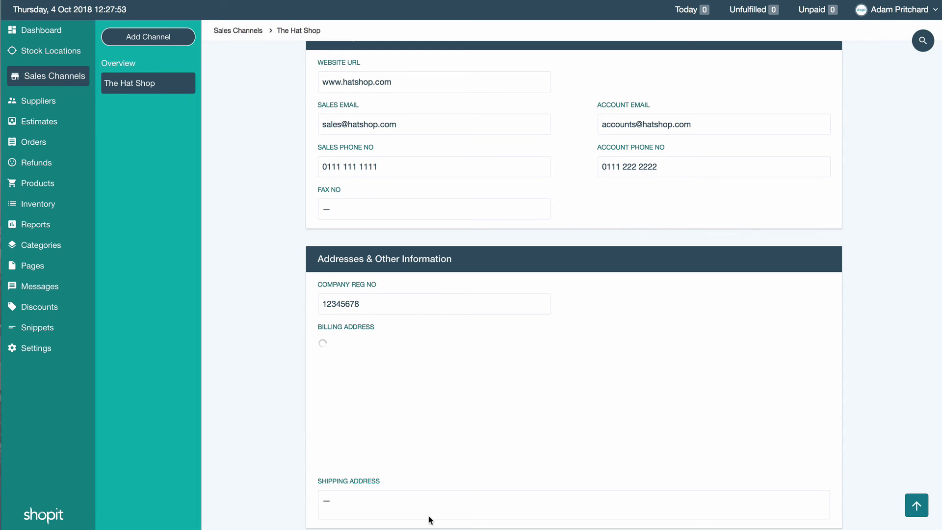
# - Paste the billing address into the shipping address and save it
pyautogui.click(381, 431)
pyautogui.hotkey('ctrl', 'v')
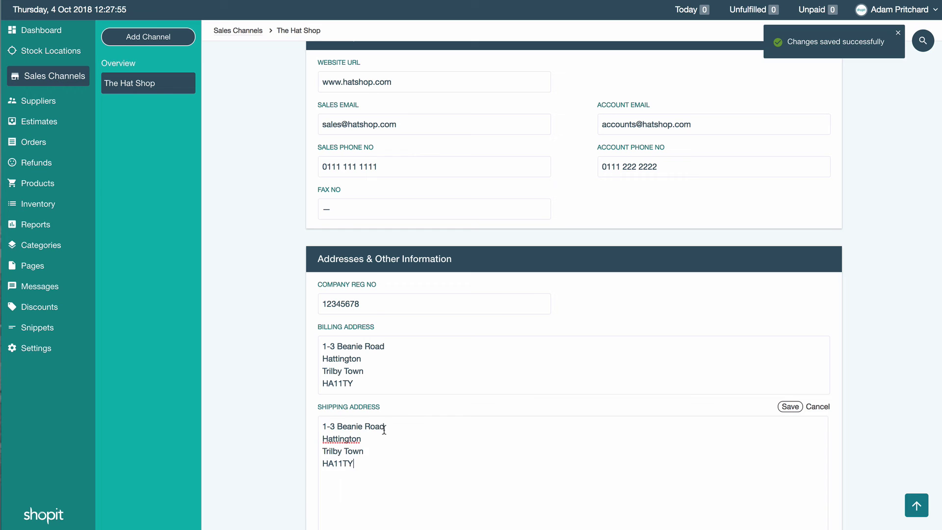
pyautogui.click(790, 407)
pyautogui.scroll(-5, 487, 423)
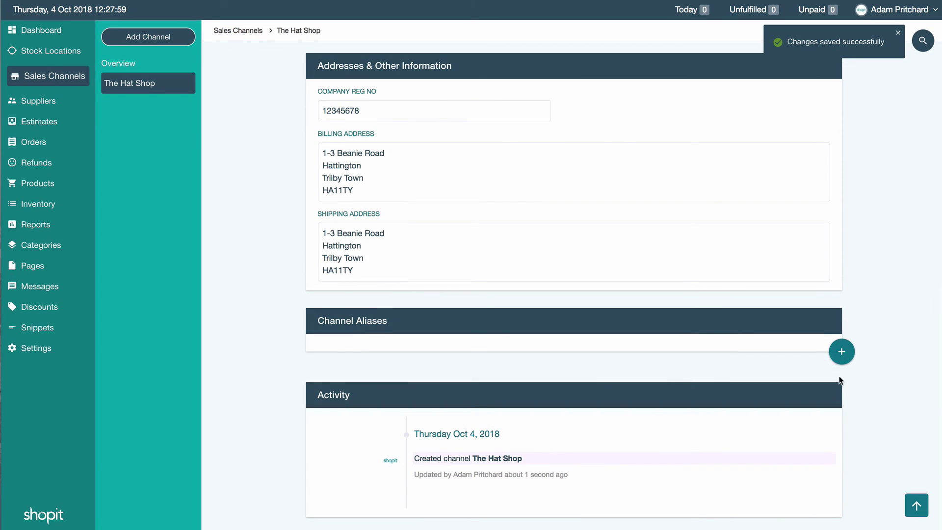
# - Open channel alias creation and cancel it without adding an alias
pyautogui.click(838, 352)
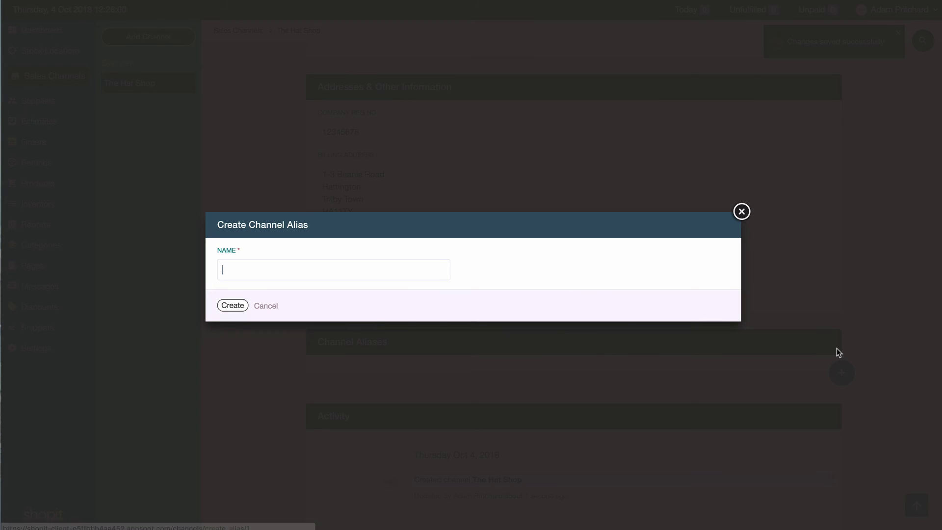
pyautogui.click(266, 306)
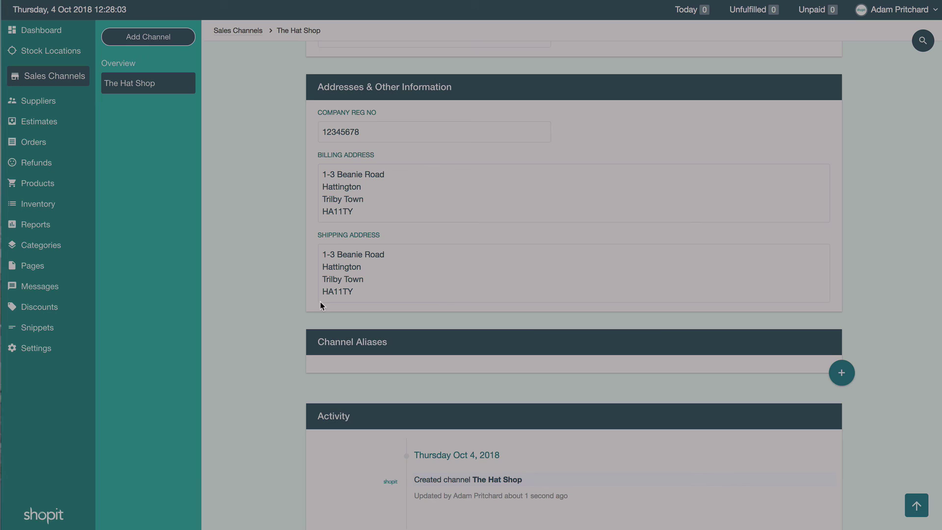
pyautogui.scroll(10, 648, 281)
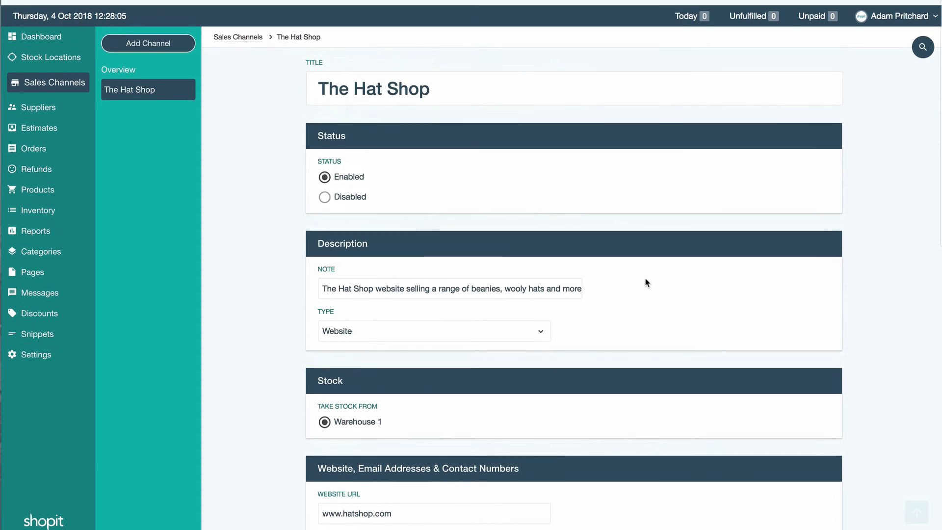